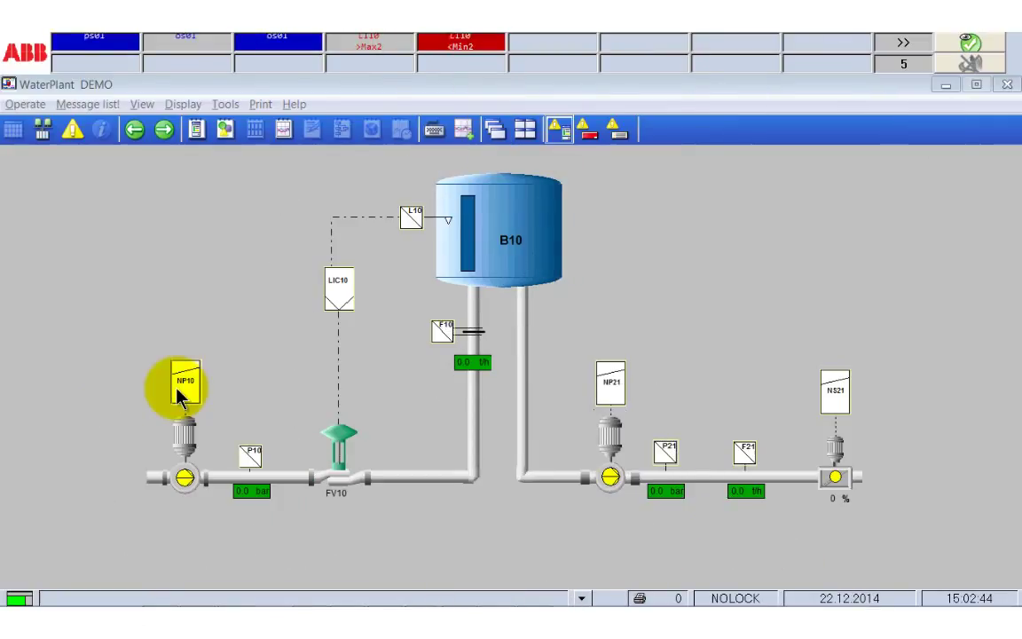
Start inlet pump NP10 from its faceplate
{"action": "left_click", "coordinate": [177, 397]}
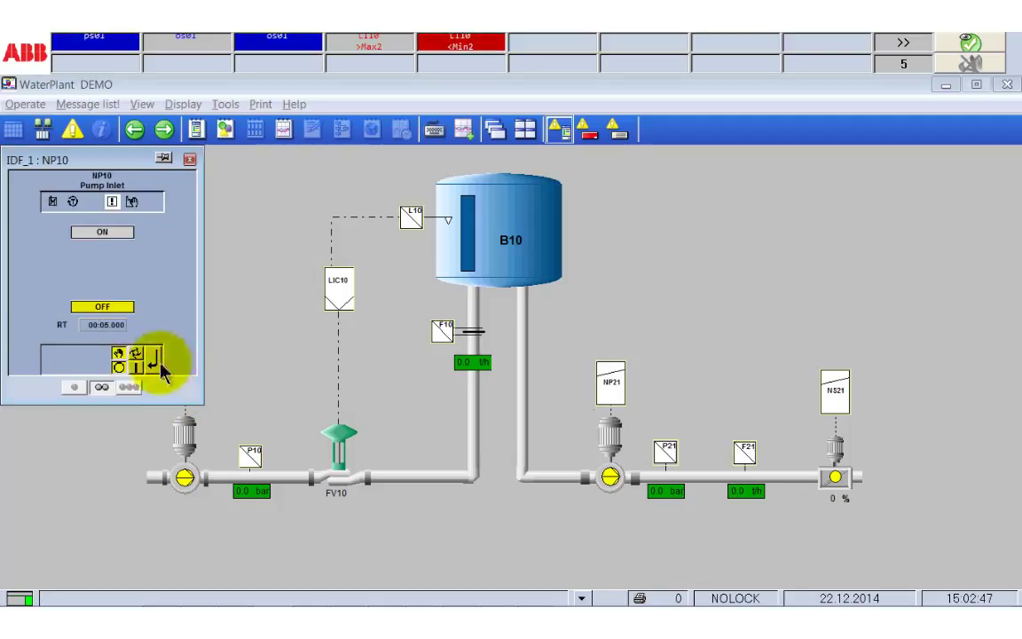
{"action": "left_click", "coordinate": [154, 365]}
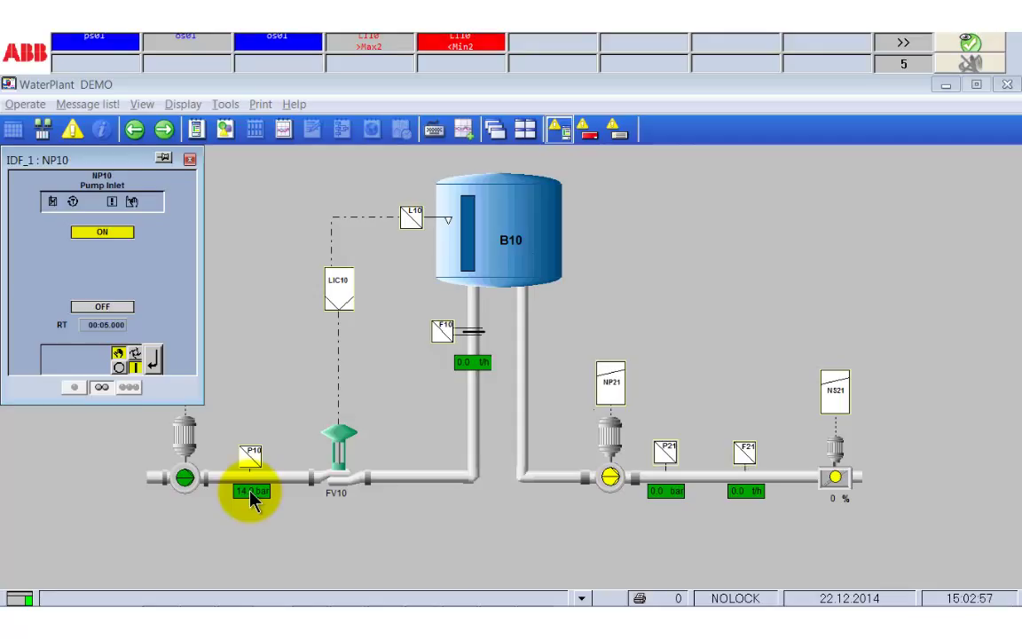
Enter 60 as the output value in the LC10 faceplate and apply it
{"action": "left_click", "coordinate": [346, 305]}
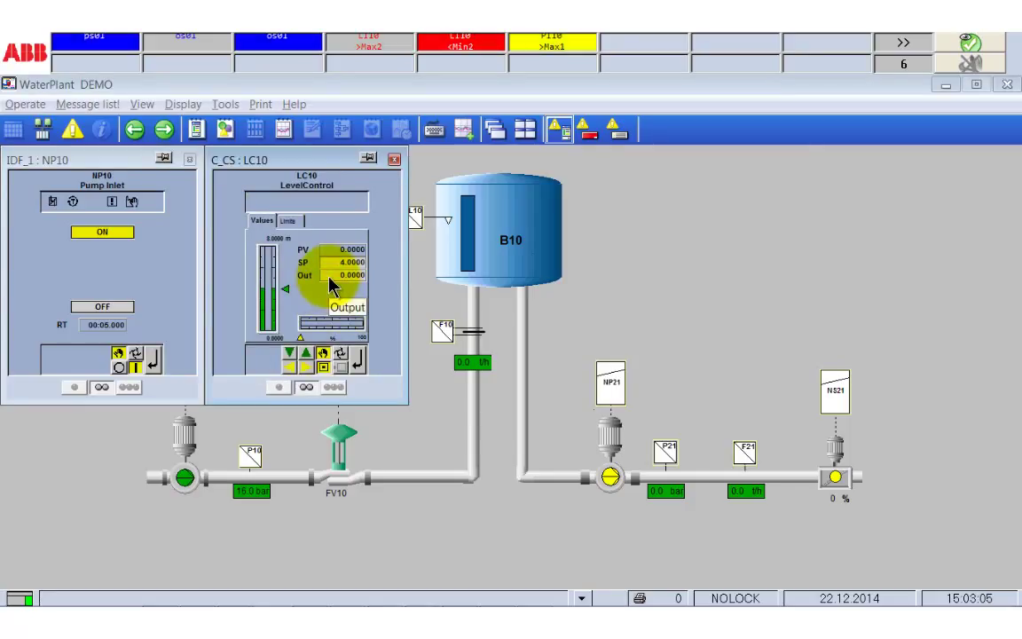
{"action": "left_click", "coordinate": [329, 277]}
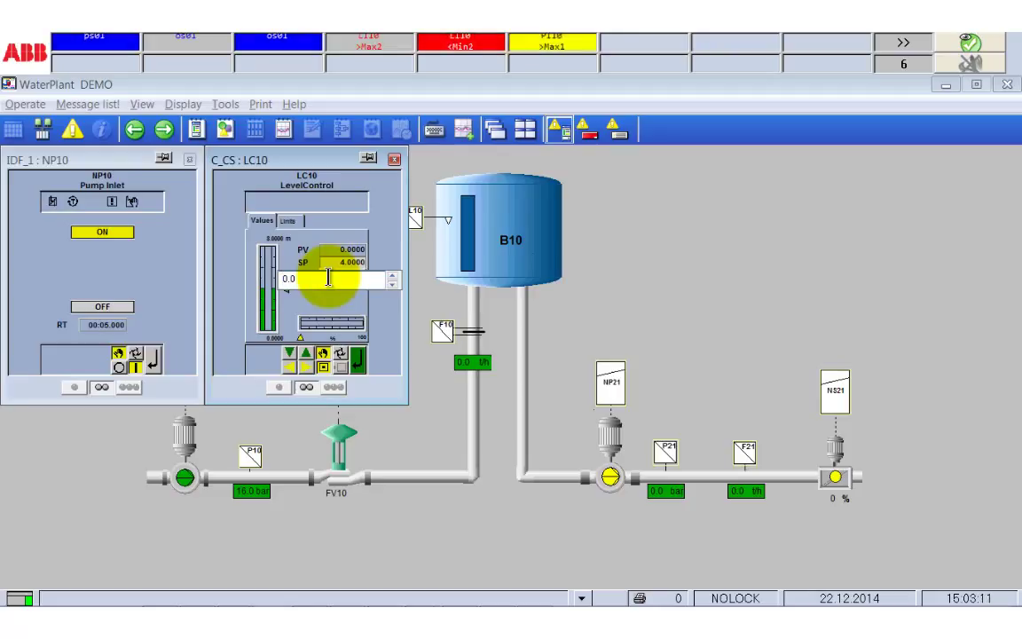
{"action": "type", "text": "6"}
{"action": "left_click", "coordinate": [357, 364]}
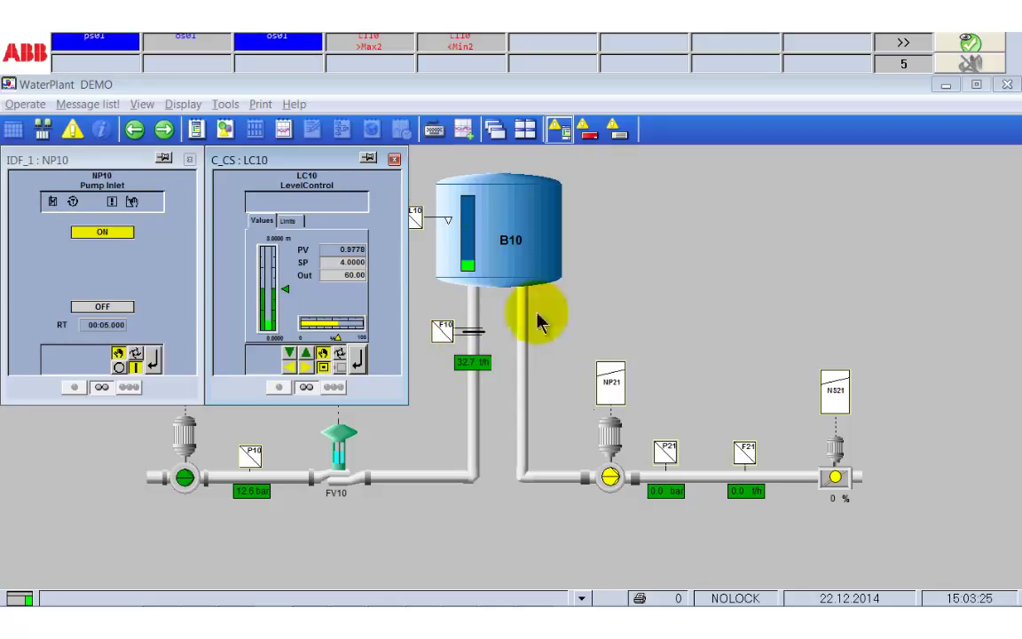
Switch NP21 on, then drive flap NS21 open and halt it at about 55%
{"action": "left_click", "coordinate": [610, 385]}
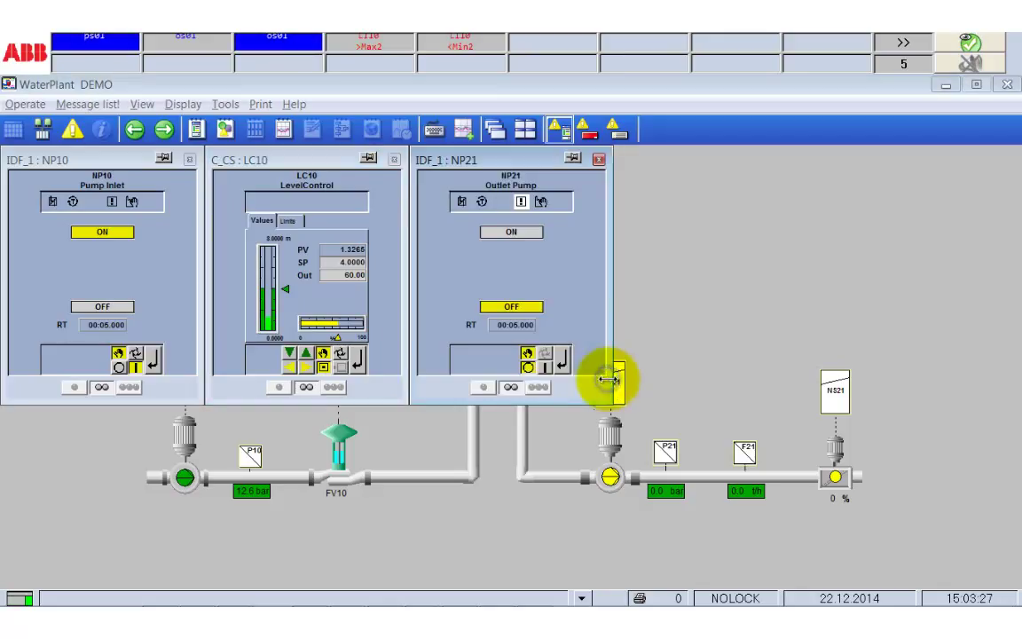
{"action": "left_click", "coordinate": [564, 362]}
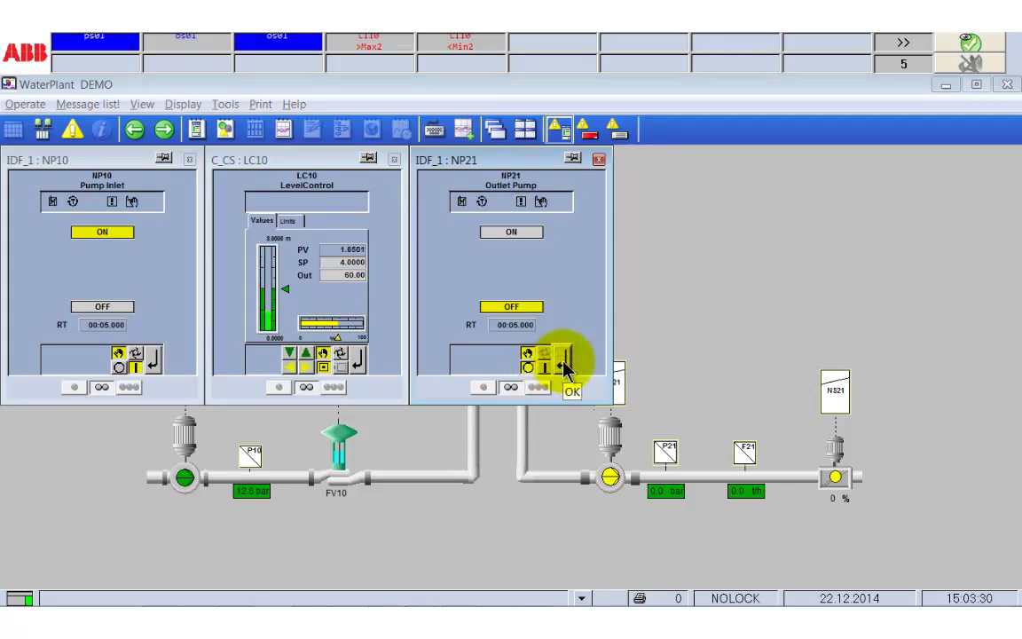
{"action": "left_click", "coordinate": [836, 400]}
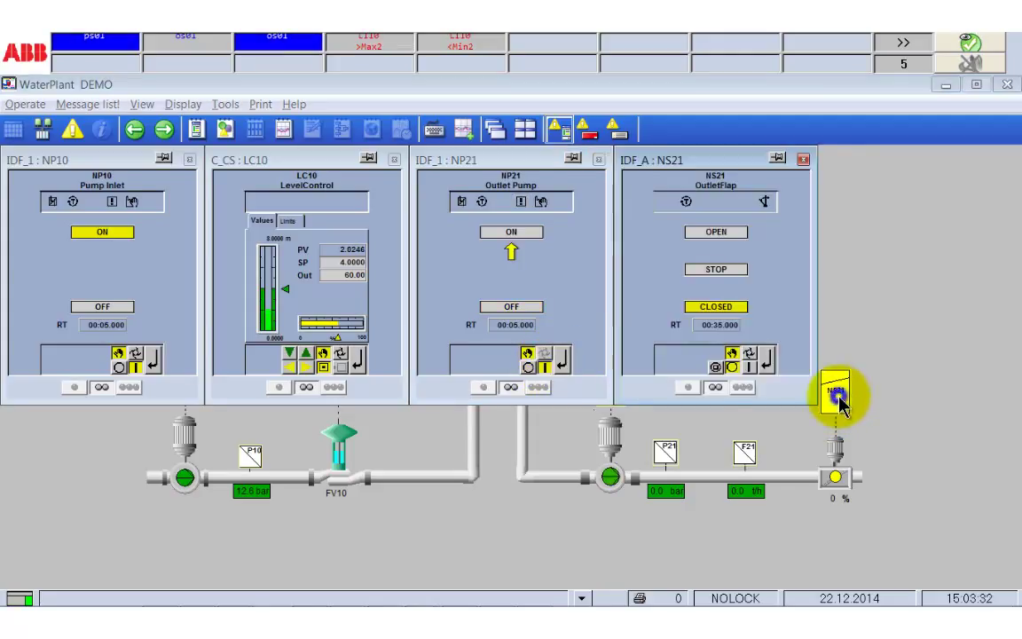
{"action": "left_click", "coordinate": [752, 366]}
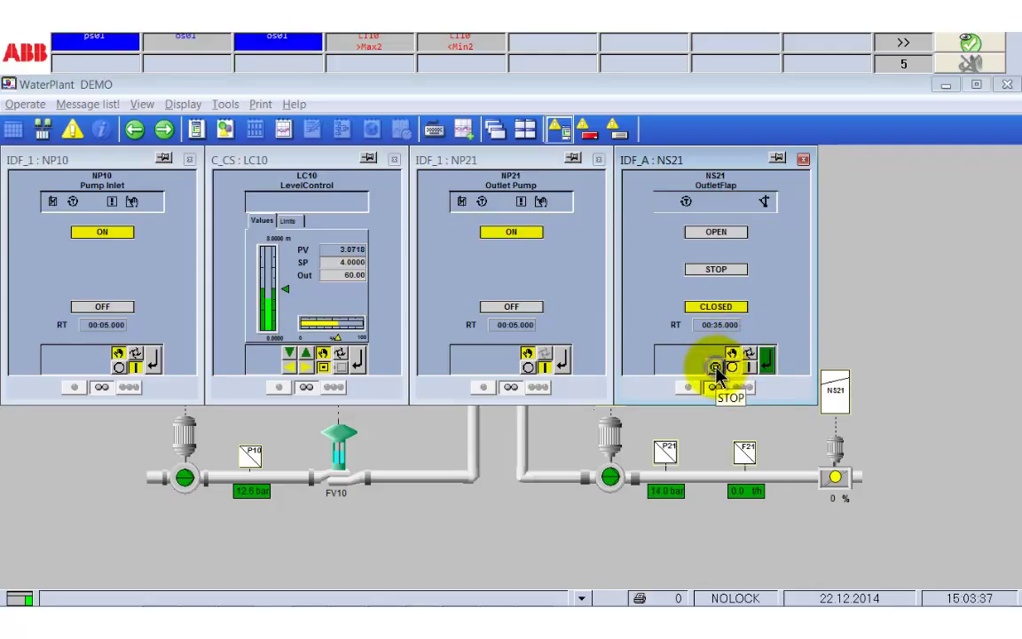
{"action": "left_click", "coordinate": [767, 364]}
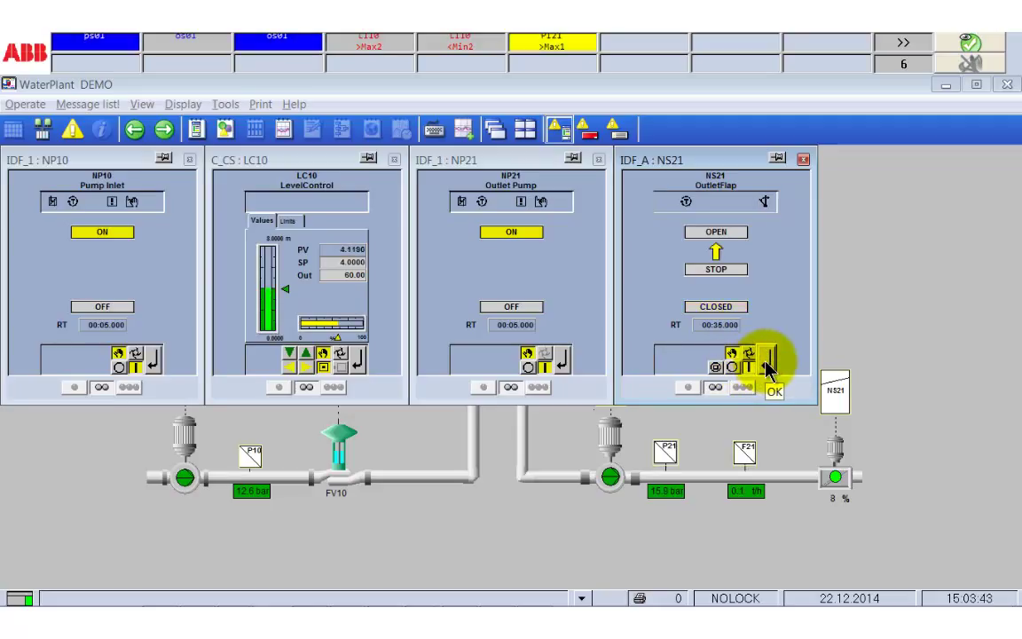
{"action": "left_click", "coordinate": [743, 367]}
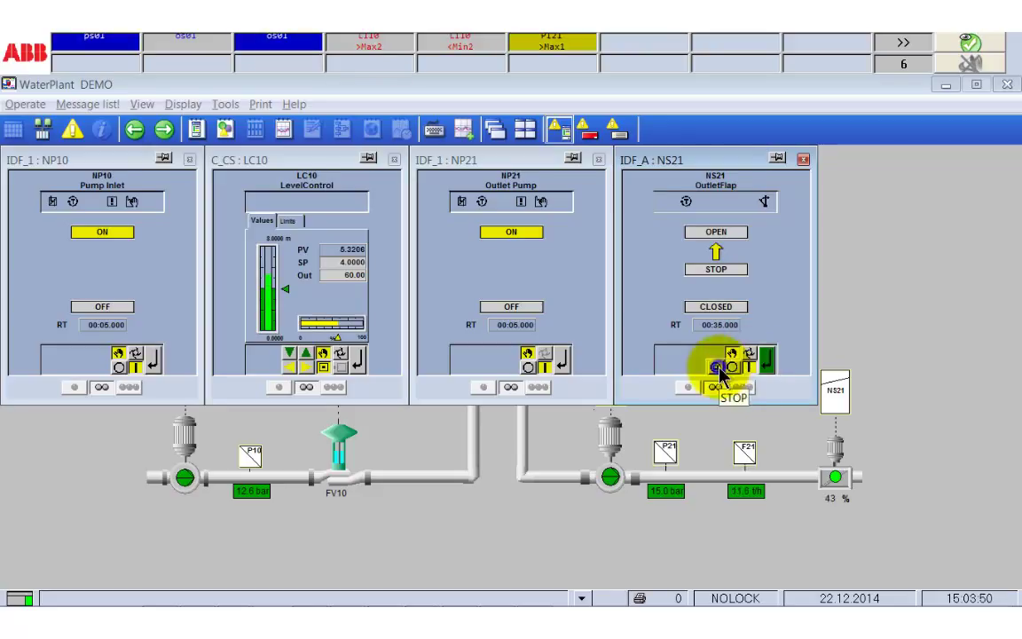
{"action": "left_click", "coordinate": [767, 365]}
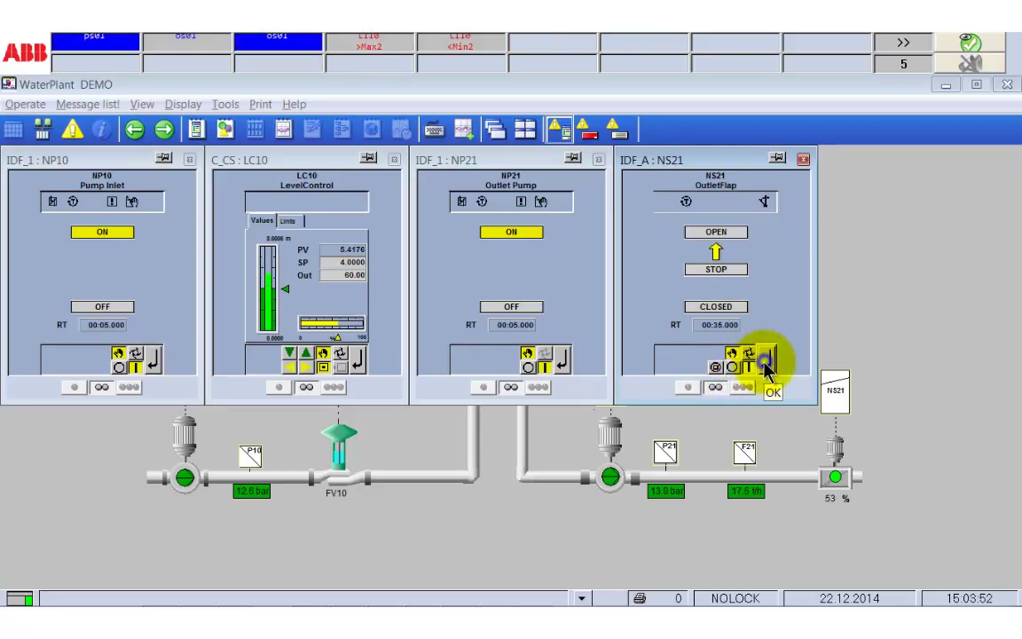
Close all four faceplates and switch LC10 to Automatic mode, regulating toward 4.0 m
{"action": "left_click", "coordinate": [803, 159]}
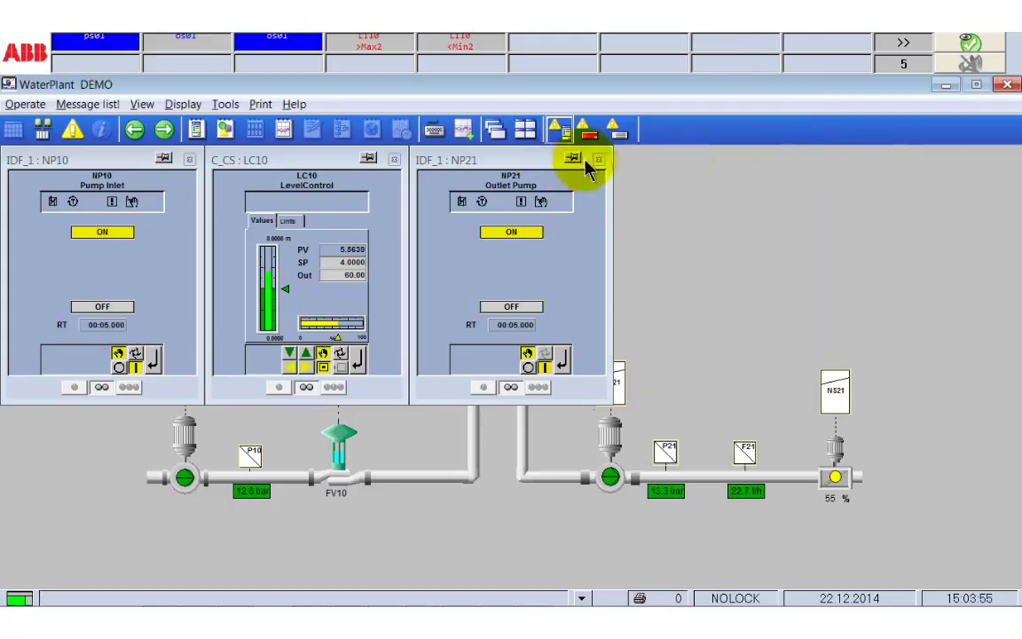
{"action": "left_click", "coordinate": [599, 160]}
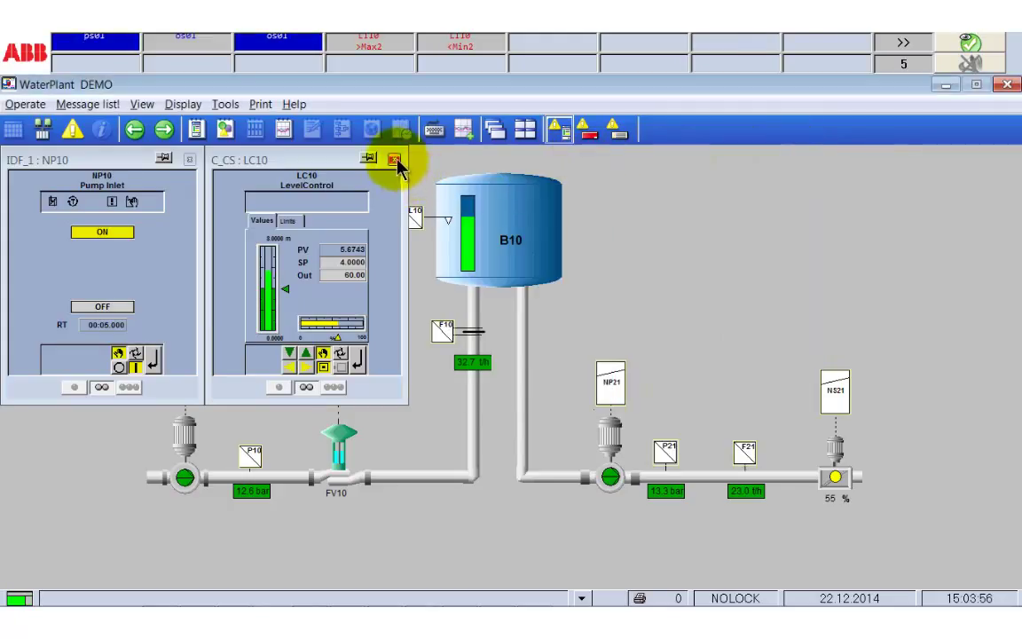
{"action": "left_click", "coordinate": [394, 159]}
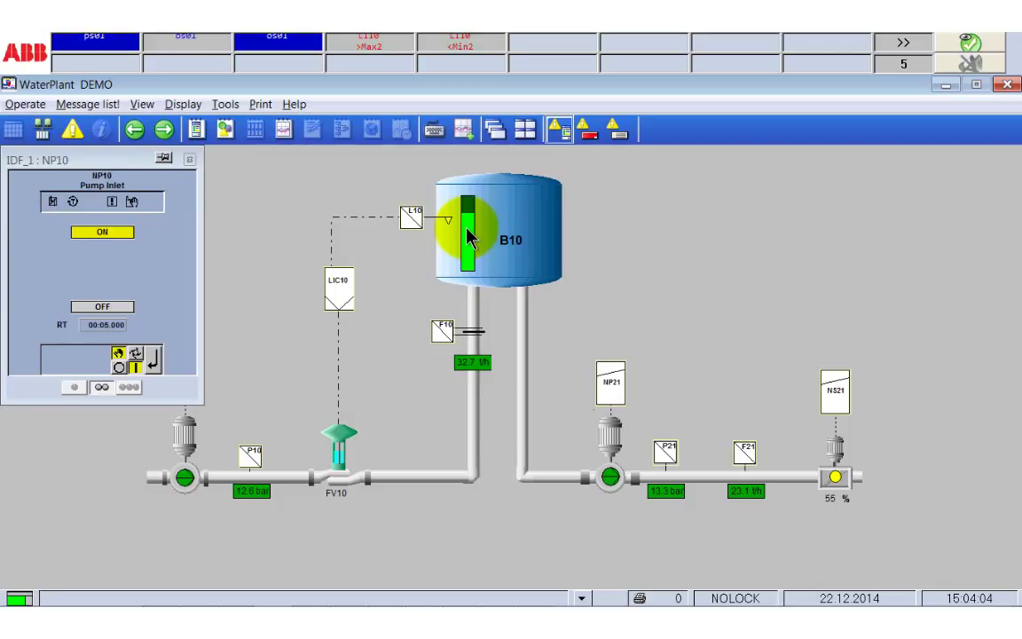
{"action": "left_click", "coordinate": [189, 160]}
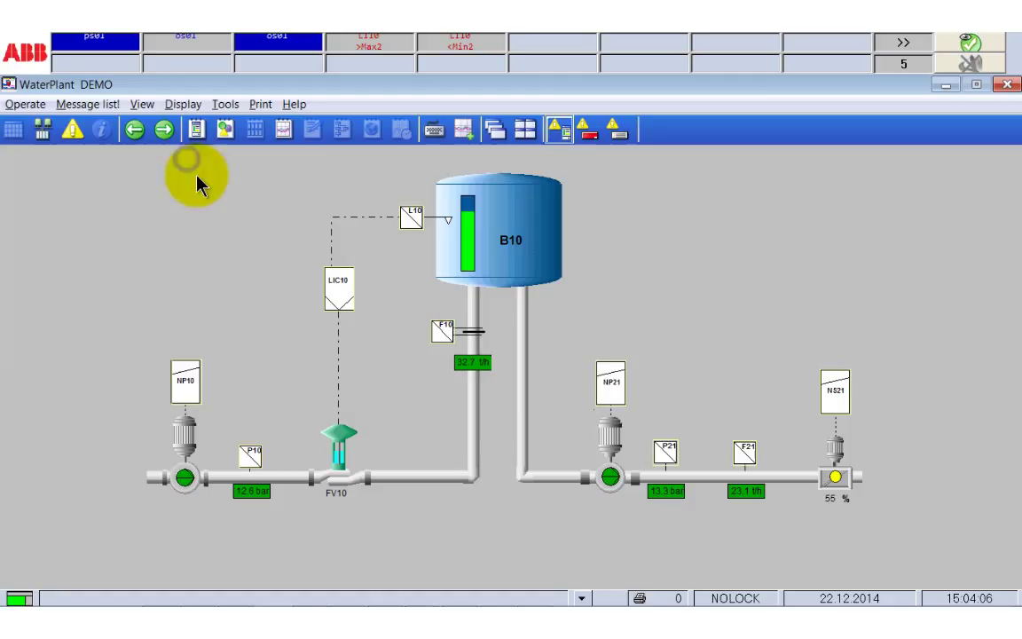
{"action": "left_click", "coordinate": [338, 285]}
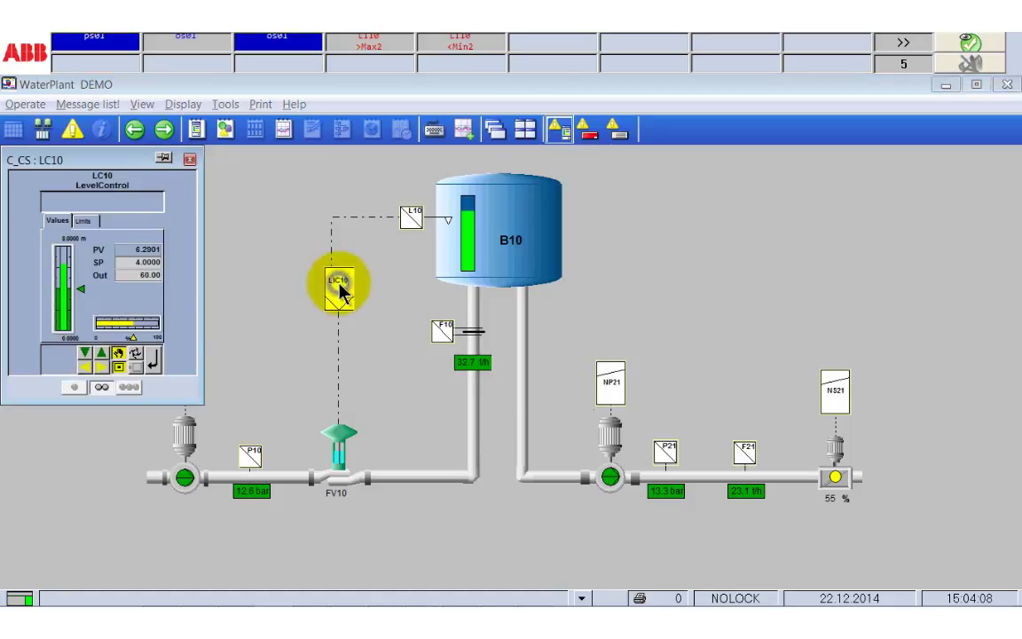
{"action": "left_click", "coordinate": [156, 358]}
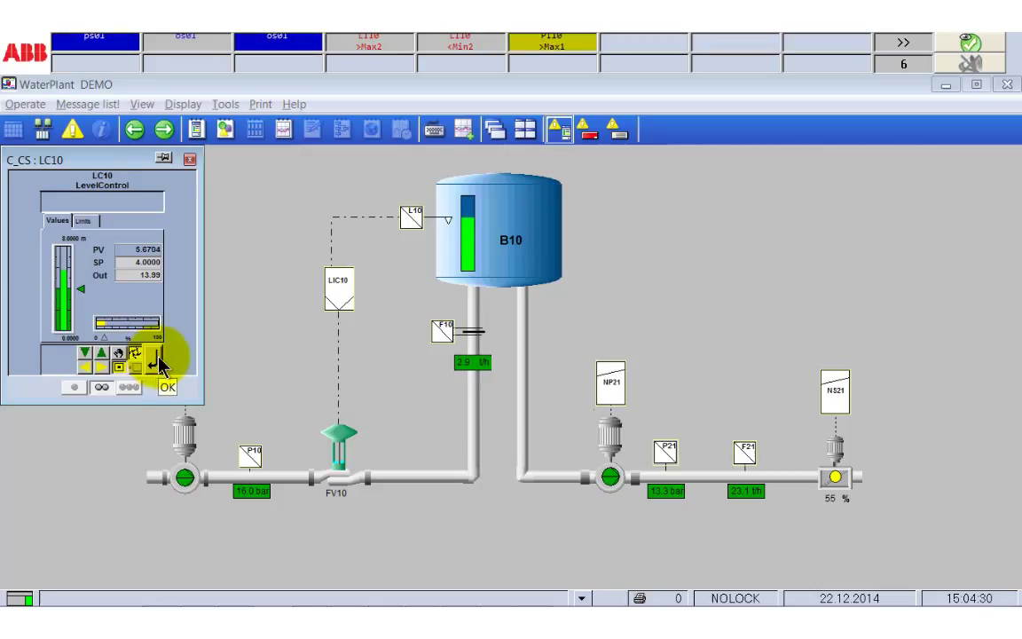
Open Trend1 from Display Explorer, zoom to the last 7.5 minutes, and close the LC10 faceplate
{"action": "left_click", "coordinate": [282, 129]}
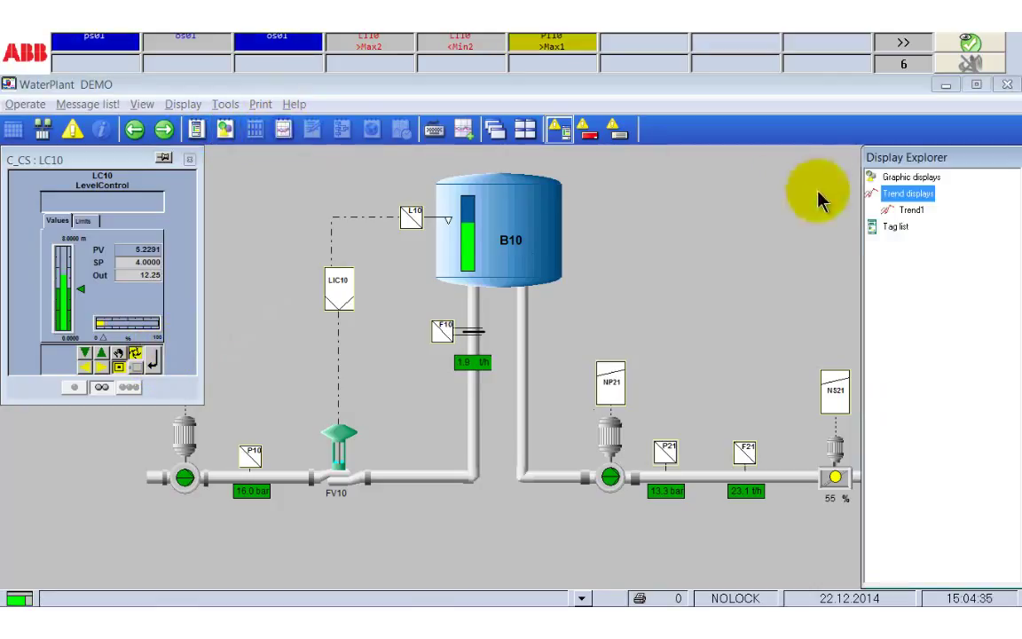
{"action": "double_click", "coordinate": [909, 209]}
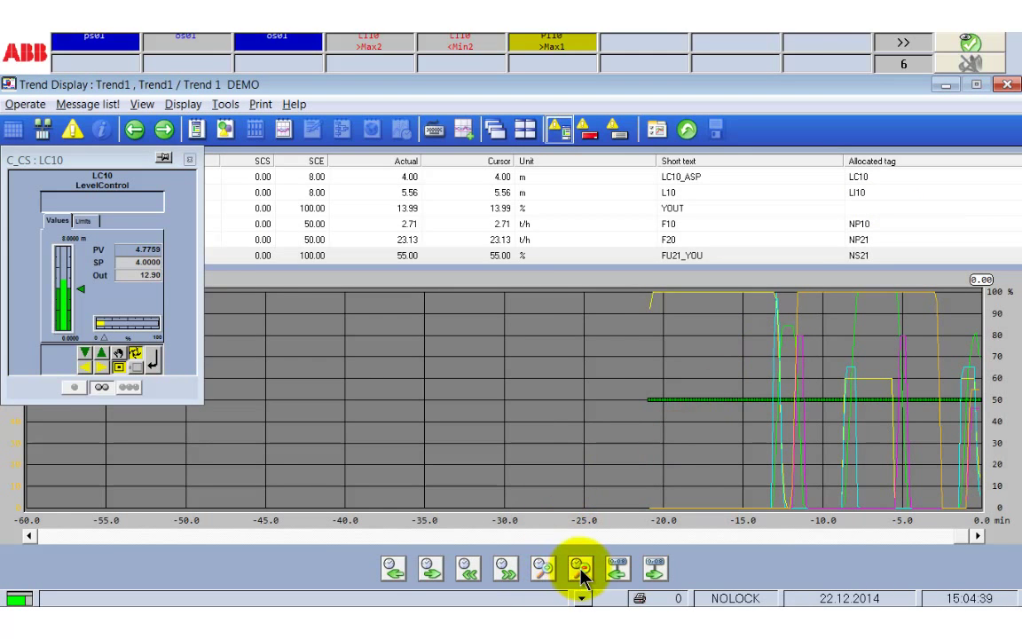
{"action": "left_click", "coordinate": [545, 571]}
{"action": "left_click", "coordinate": [544, 571]}
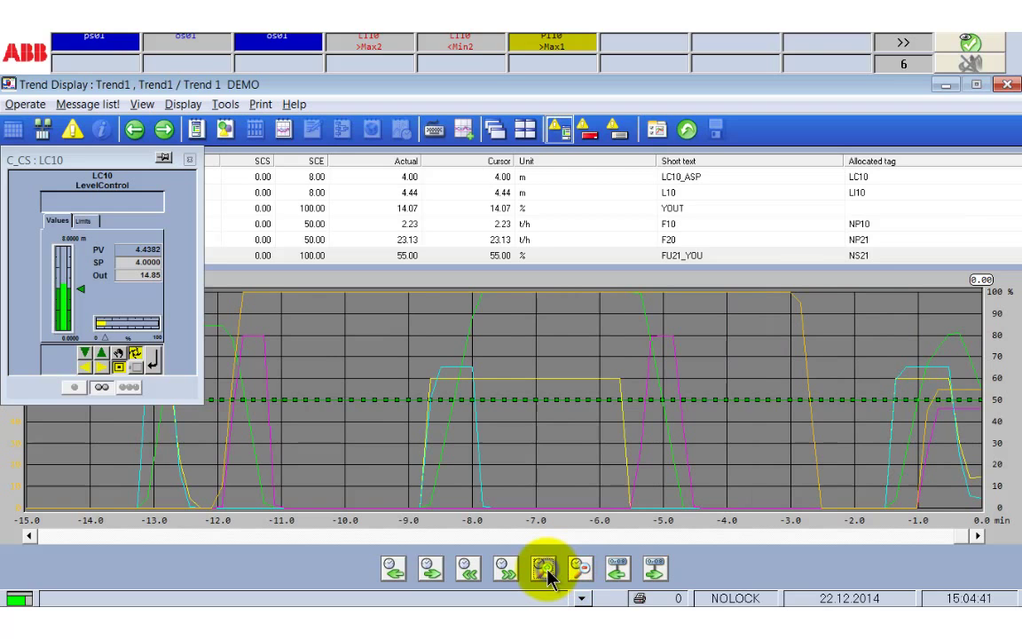
{"action": "left_click", "coordinate": [545, 571]}
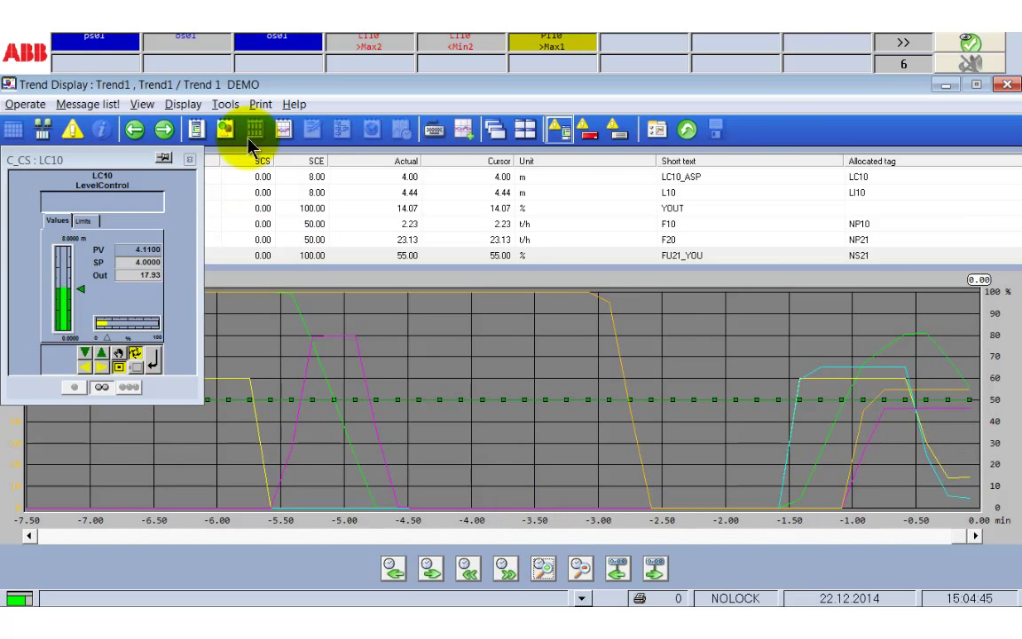
{"action": "left_click", "coordinate": [191, 158]}
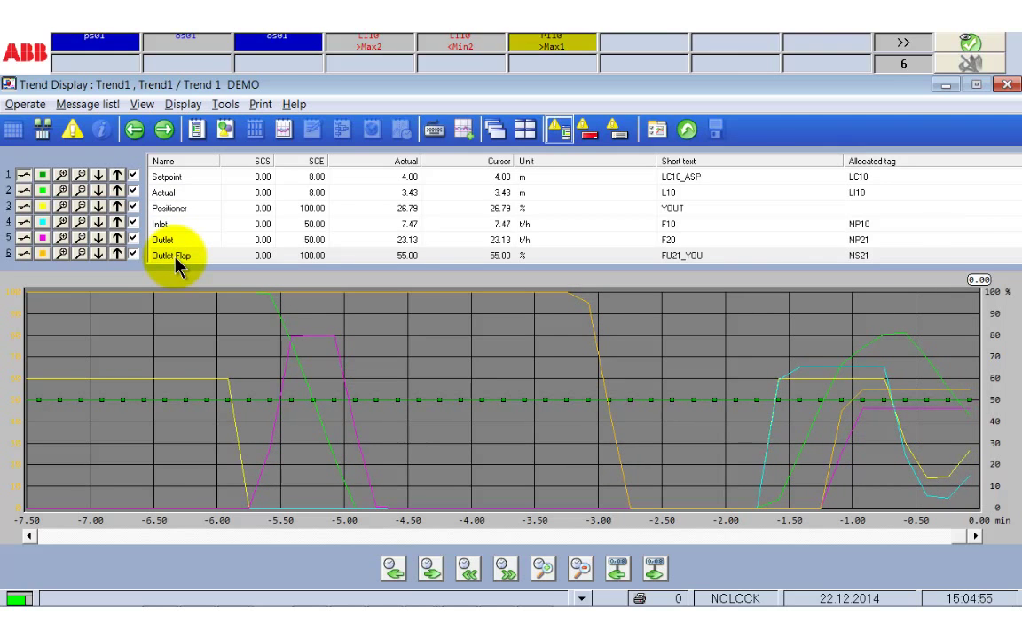
Command flap NS21 to OPEN from the trend table, then close its faceplate
{"action": "left_click", "coordinate": [859, 256]}
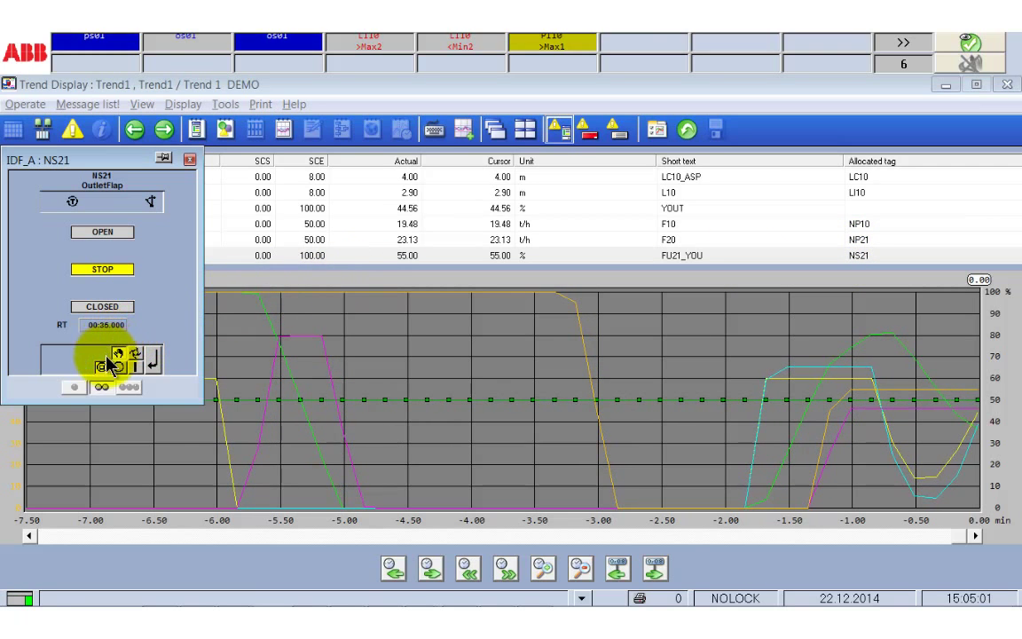
{"action": "left_click", "coordinate": [154, 364]}
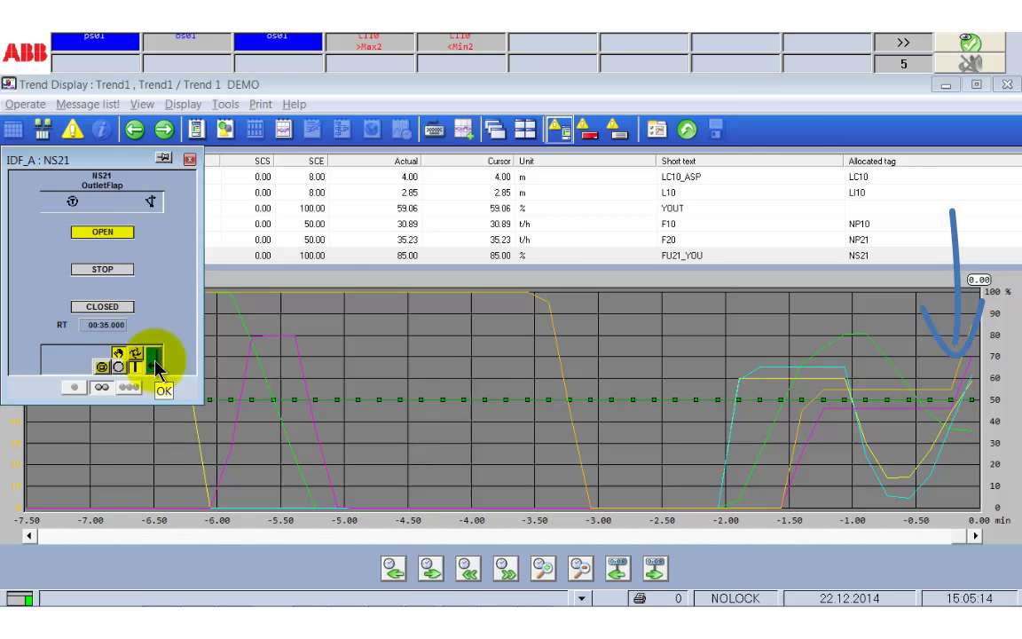
{"action": "left_click", "coordinate": [156, 364]}
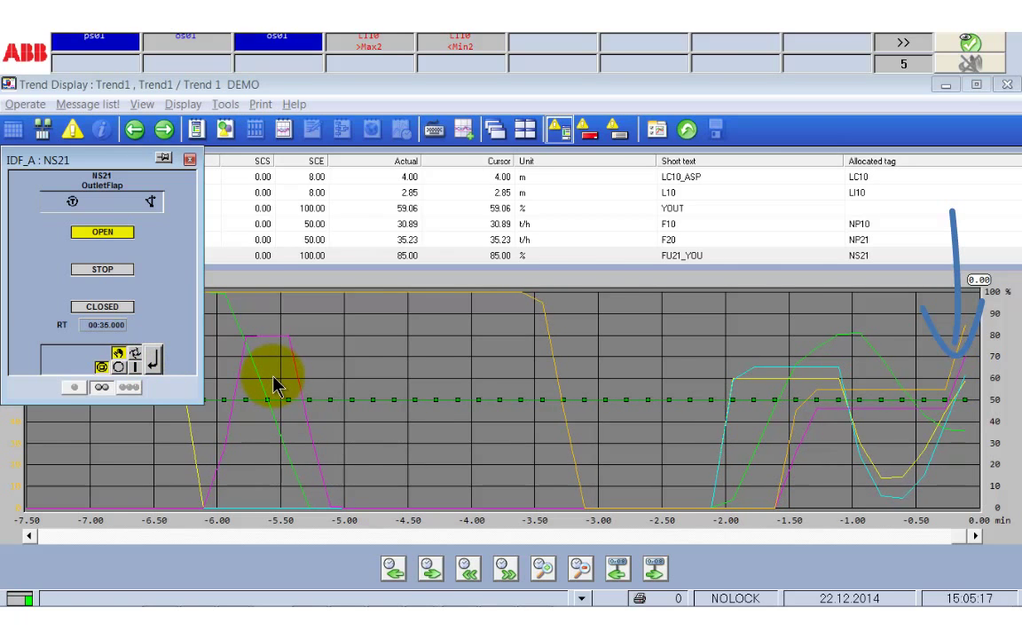
{"action": "left_click", "coordinate": [175, 240]}
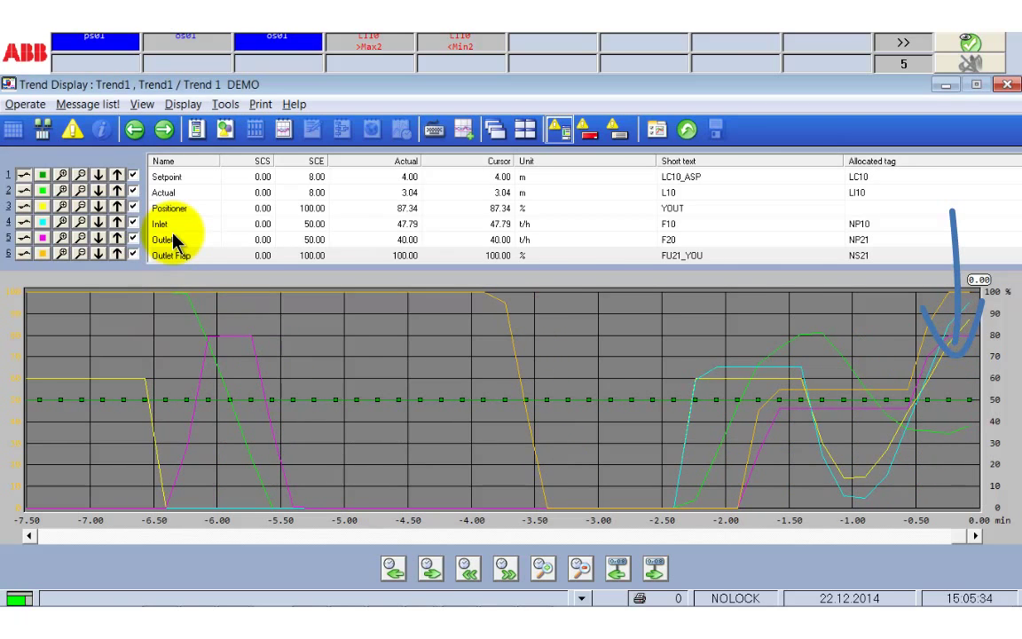
Turn off the markers on row 1 (Setpoint) and turn them on for row 2 (Actual level)
{"action": "left_click", "coordinate": [23, 178]}
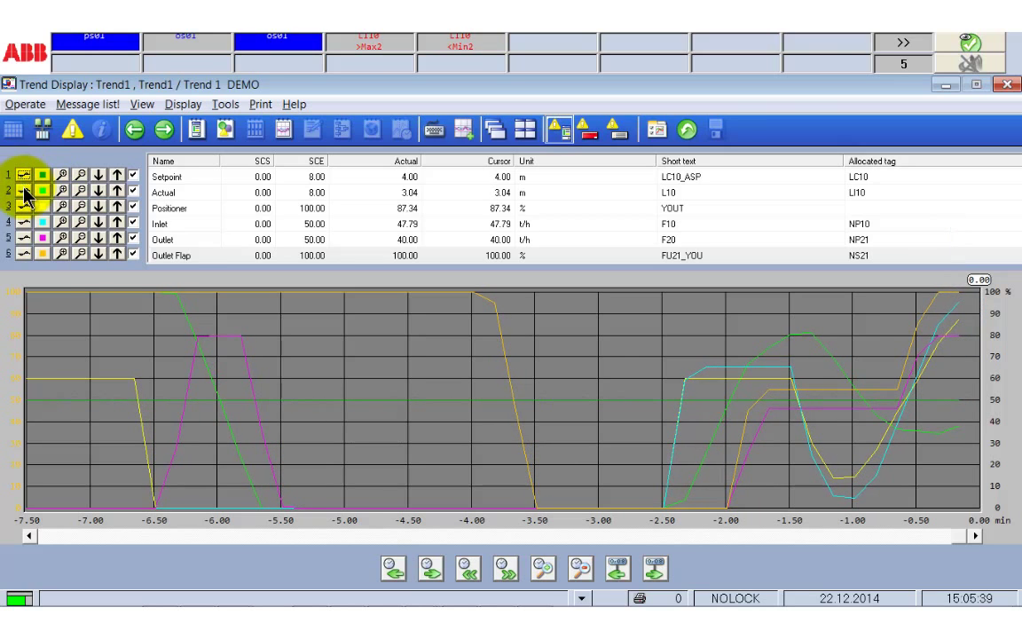
{"action": "left_click", "coordinate": [24, 190]}
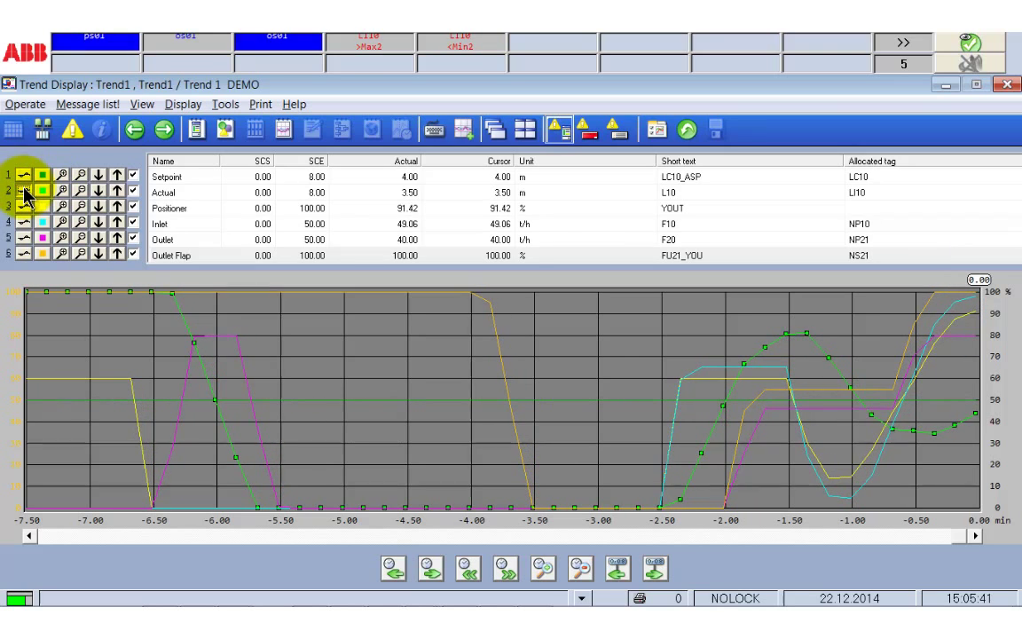